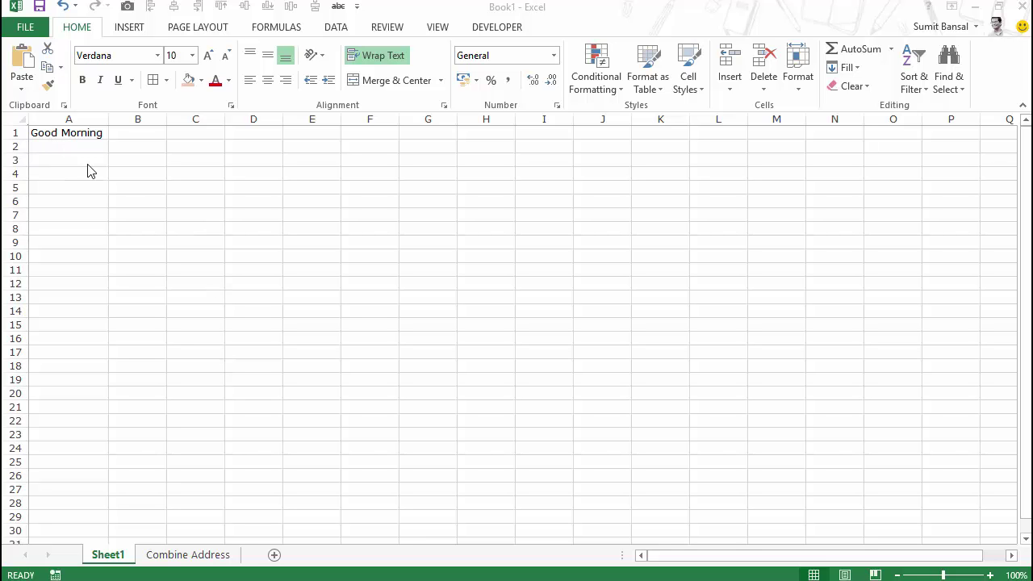
- Break A1's 'Good Morning' onto two lines with a line break between the words
{"action": "scroll", "coordinate": [161, 276], "scroll_direction": "up", "scroll_amount": 2, "text": "ctrl"}
{"action": "scroll", "coordinate": [162, 273], "scroll_direction": "up", "scroll_amount": 9, "text": "ctrl"}
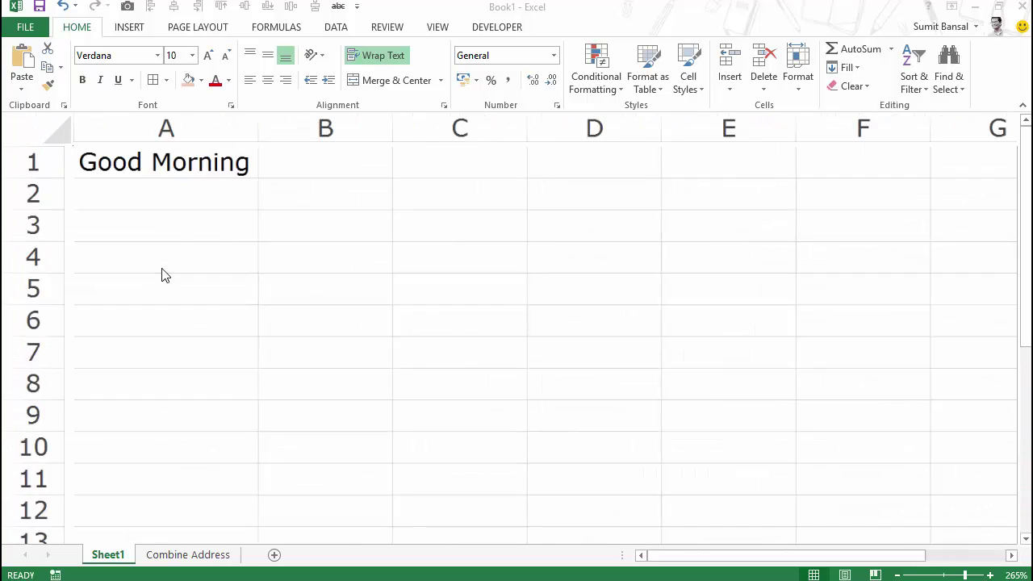
{"action": "scroll", "coordinate": [267, 267], "scroll_direction": "up", "scroll_amount": 3, "text": "ctrl"}
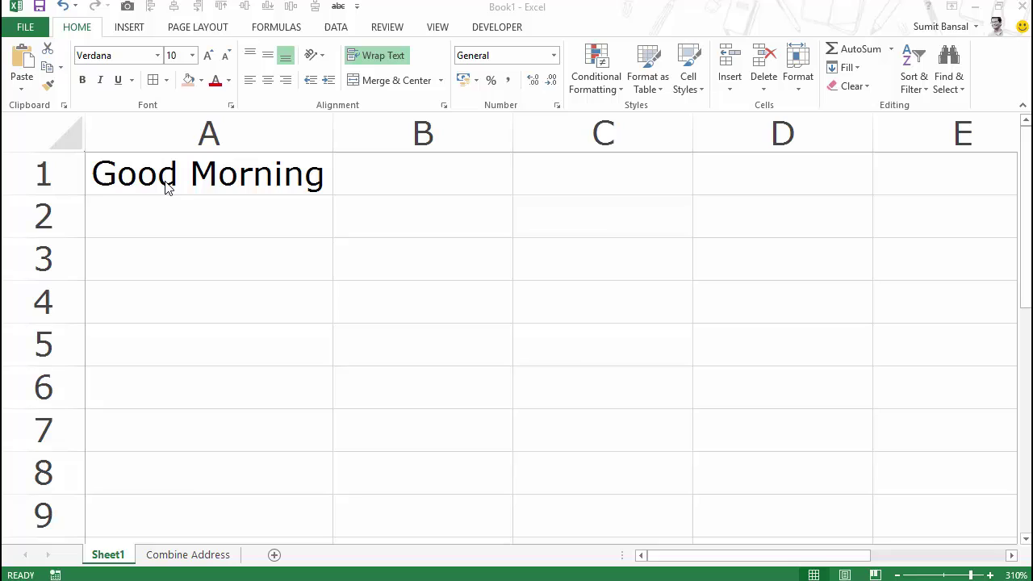
{"action": "left_click", "coordinate": [223, 176]}
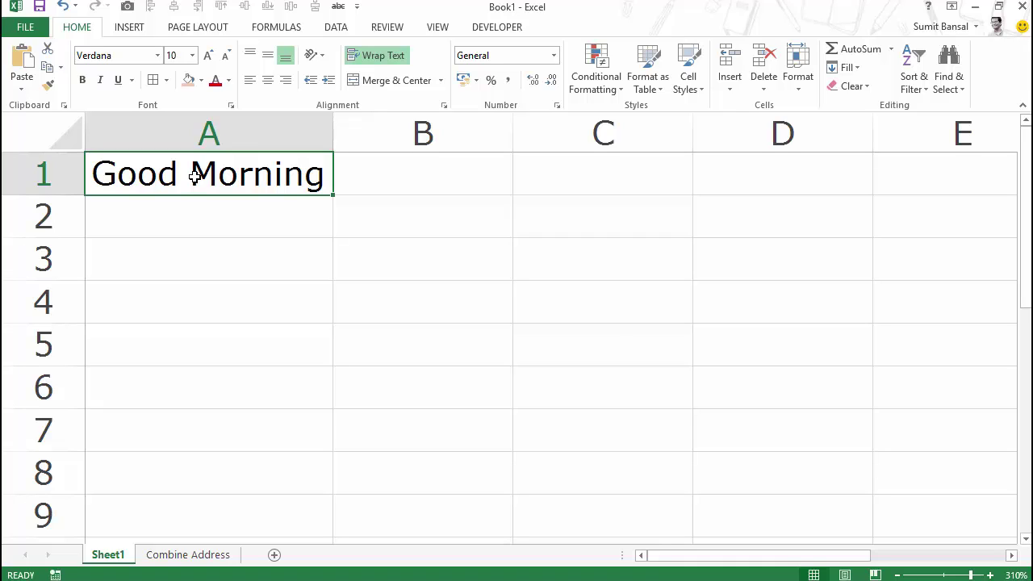
{"action": "double_click", "coordinate": [192, 176]}
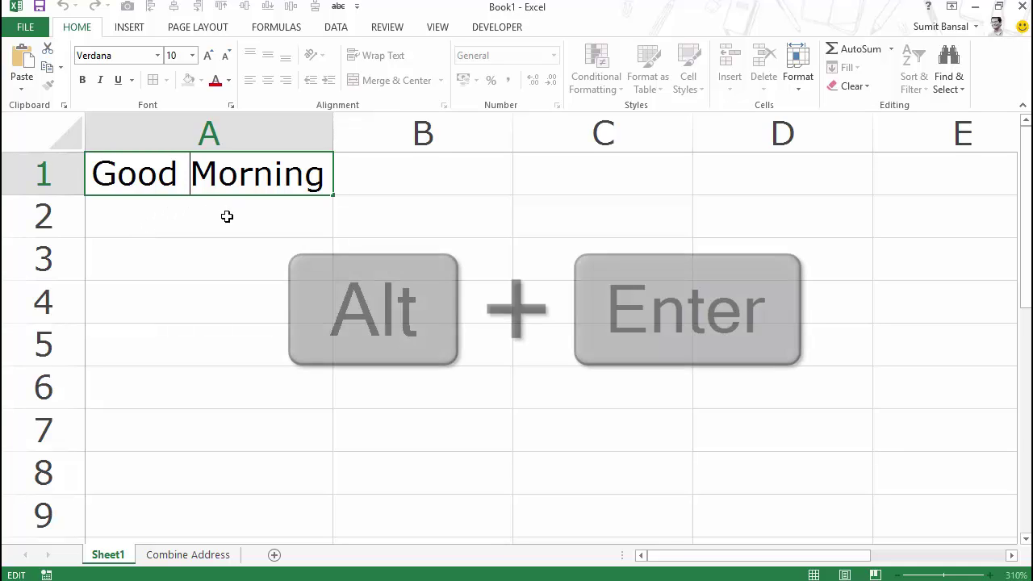
{"action": "key", "text": "alt+Return"}
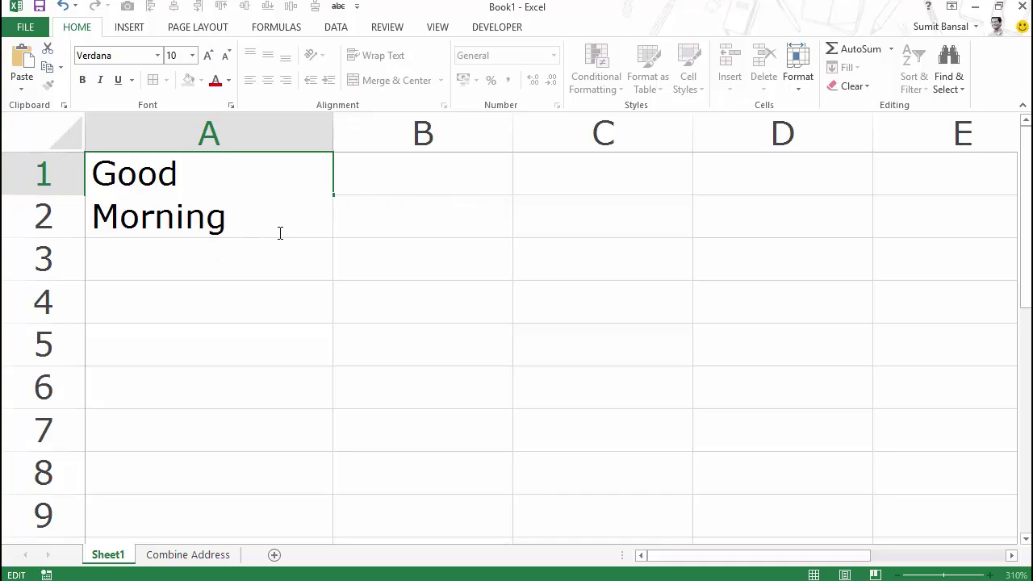
{"action": "key", "text": "Return"}
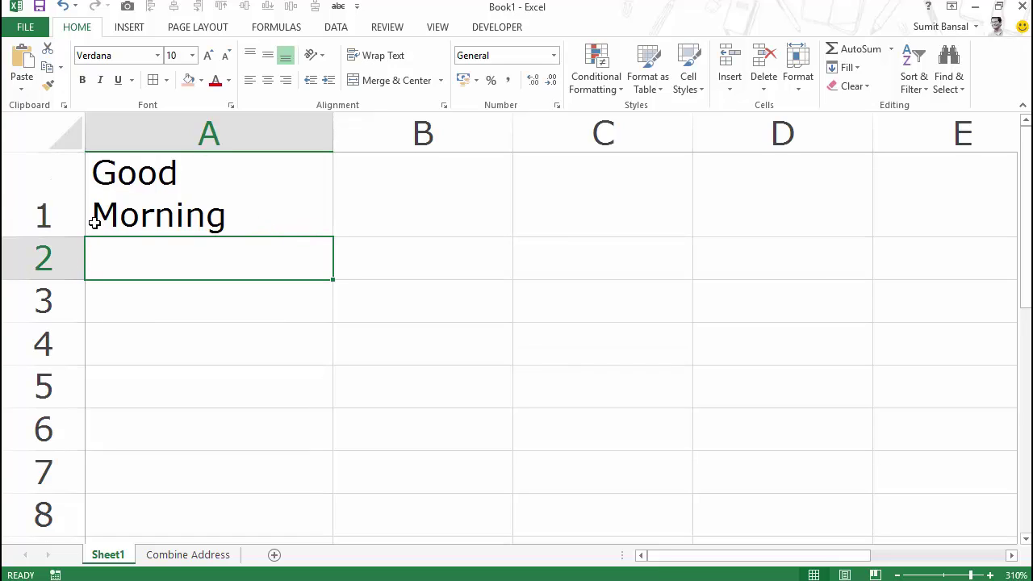
- Enter 'Good' and 'Morning' on two lines inside cell A2 using Alt+Enter
{"action": "double_click", "coordinate": [157, 260]}
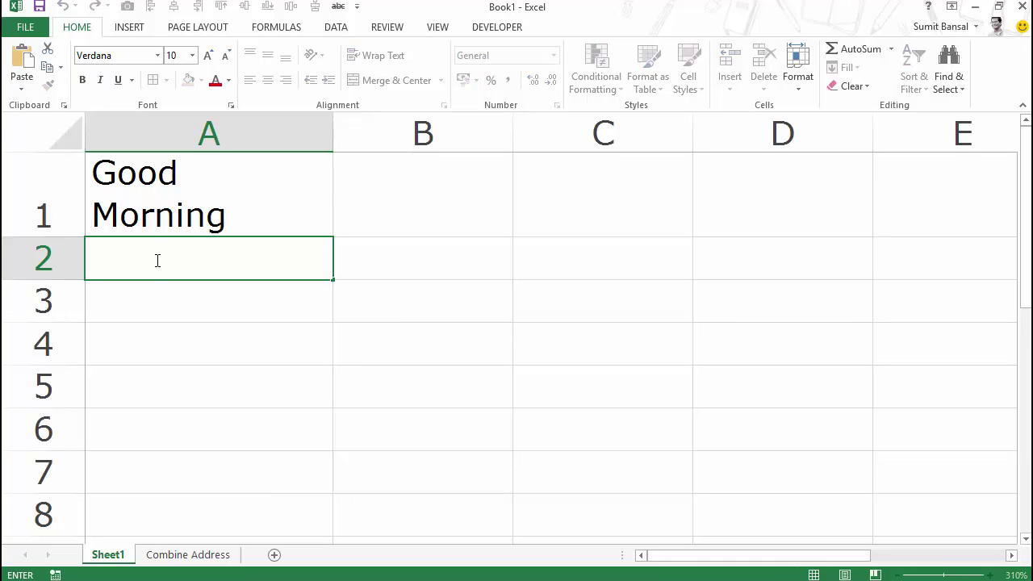
{"action": "type", "text": "Good Morning"}
{"action": "key", "text": "BackSpace"}
{"action": "key", "text": "alt+Return"}
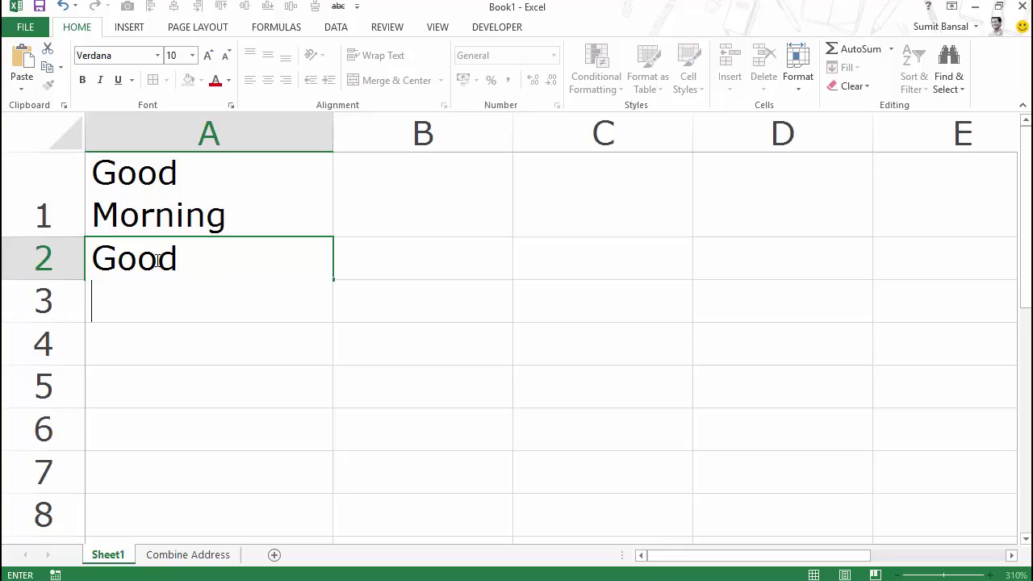
{"action": "type", "text": "Morning"}
{"action": "key", "text": "Return"}
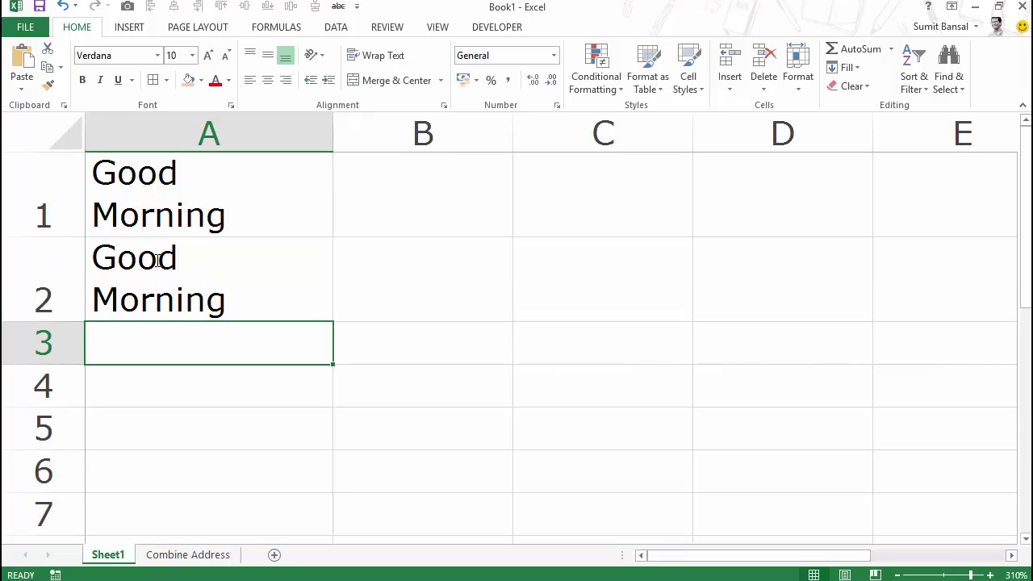
{"action": "key", "text": "Up"}
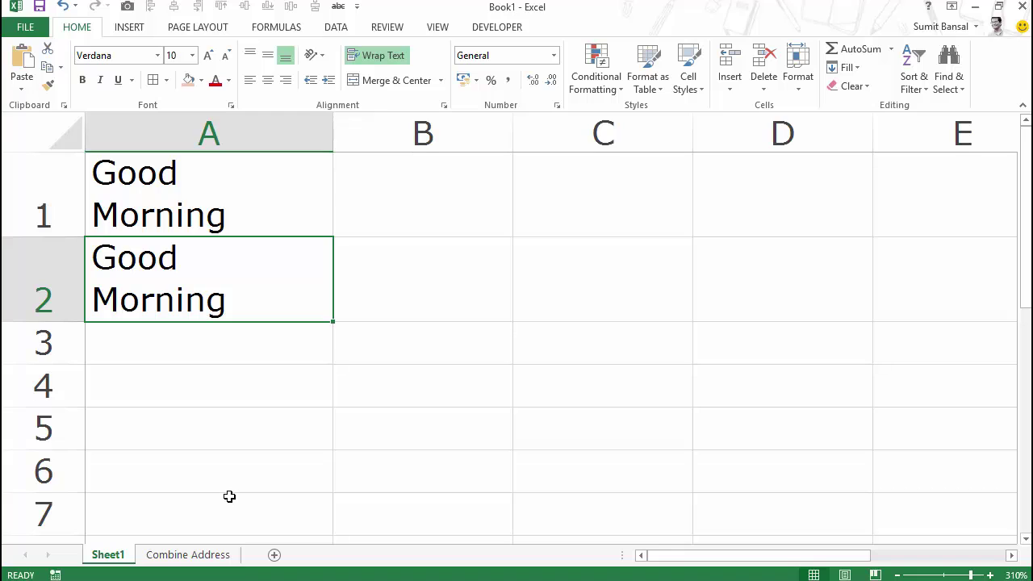
- Open the Combine Address sheet and review the names and house, street, city, country data
{"action": "left_click", "coordinate": [208, 556]}
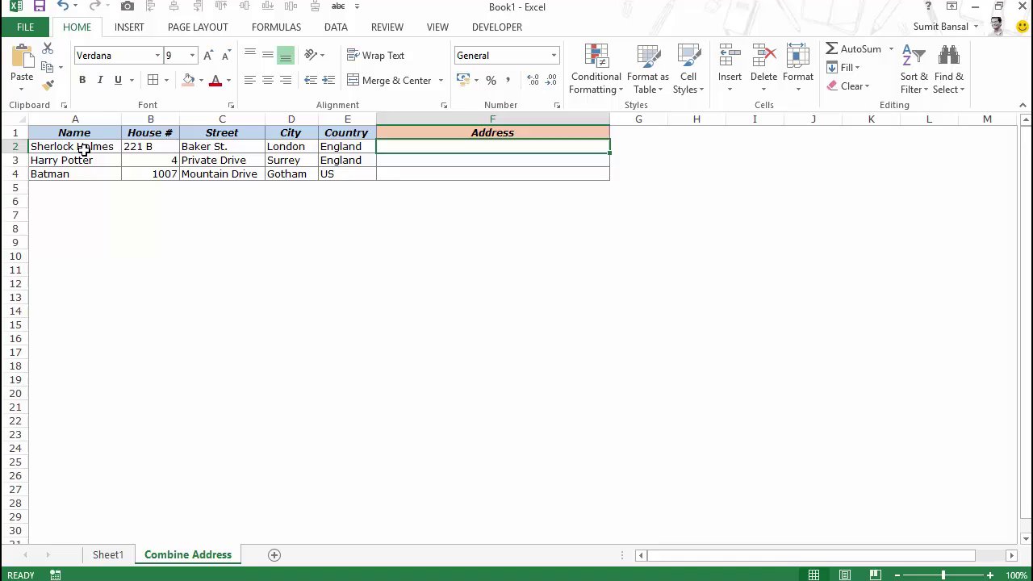
{"action": "left_click_drag", "start_coordinate": [83, 146], "coordinate": [93, 176]}
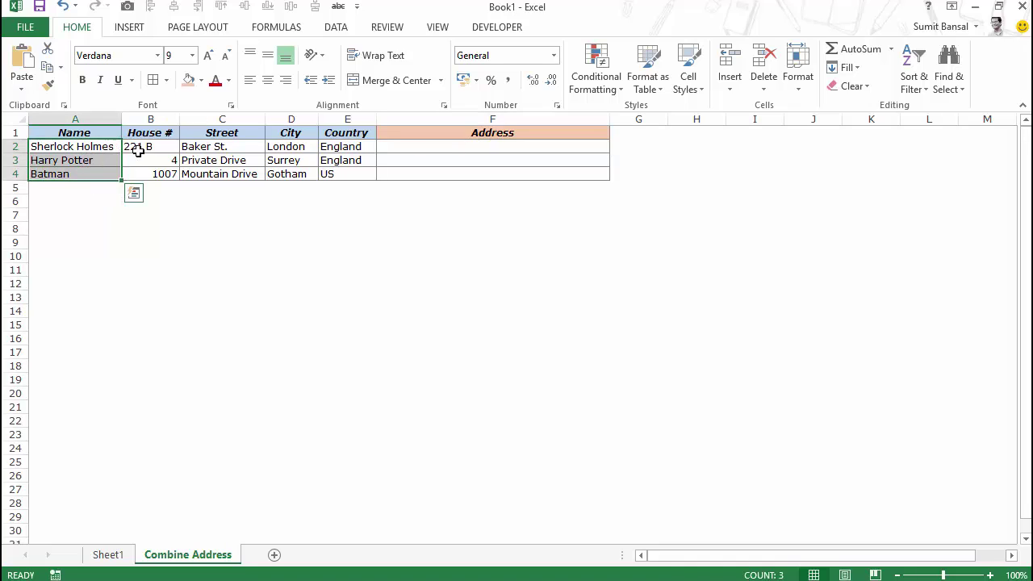
{"action": "mouse_move", "coordinate": [138, 150]}
{"action": "left_mouse_down"}
{"action": "mouse_move", "coordinate": [153, 171]}
{"action": "mouse_move", "coordinate": [331, 171]}
{"action": "left_mouse_up"}
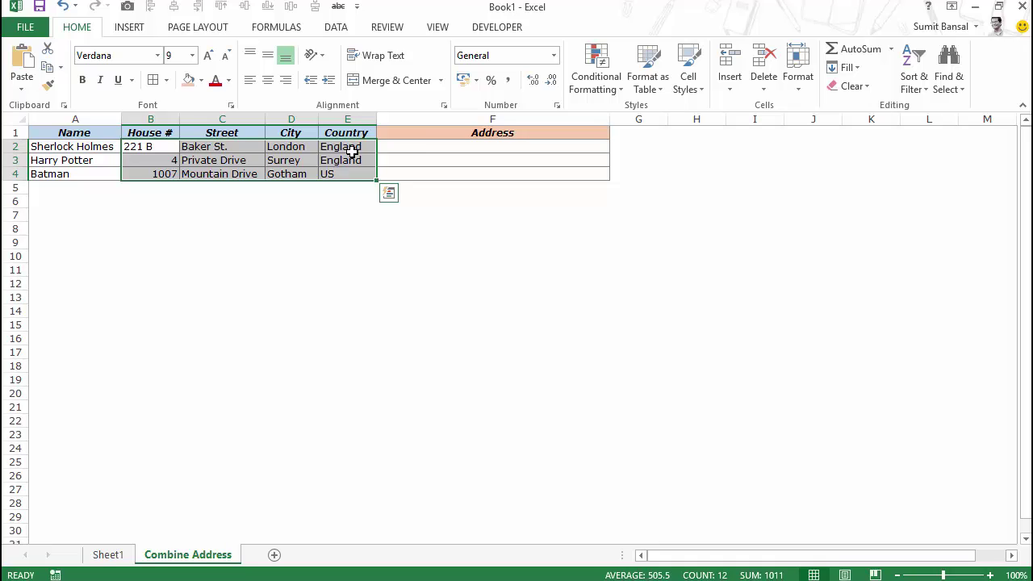
{"action": "left_click", "coordinate": [409, 145]}
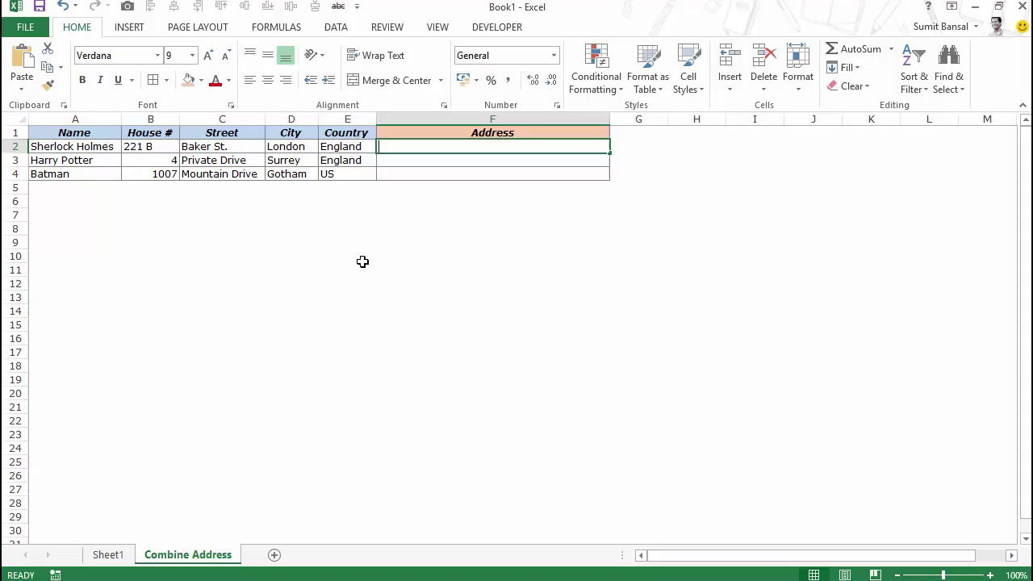
- Enter =B2&C2&D2&E2 in F2 to join house, street, city and country
{"action": "type", "text": "="}
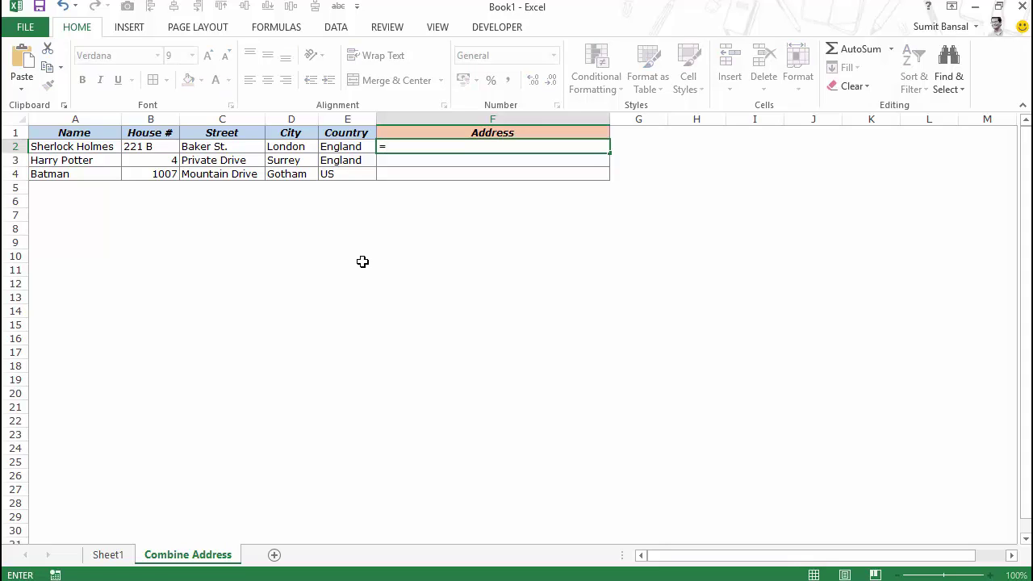
{"action": "left_click", "coordinate": [165, 143]}
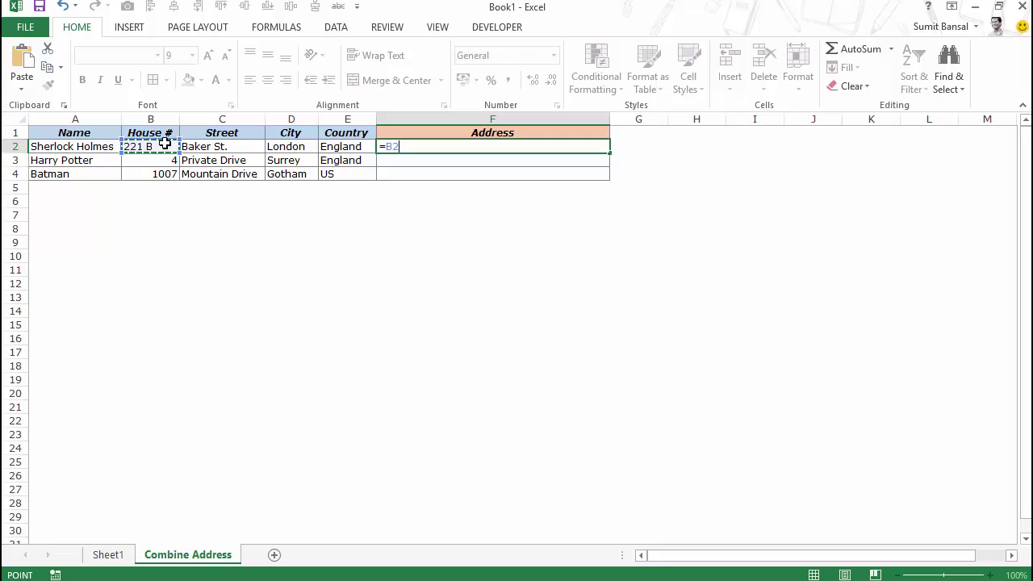
{"action": "type", "text": "&"}
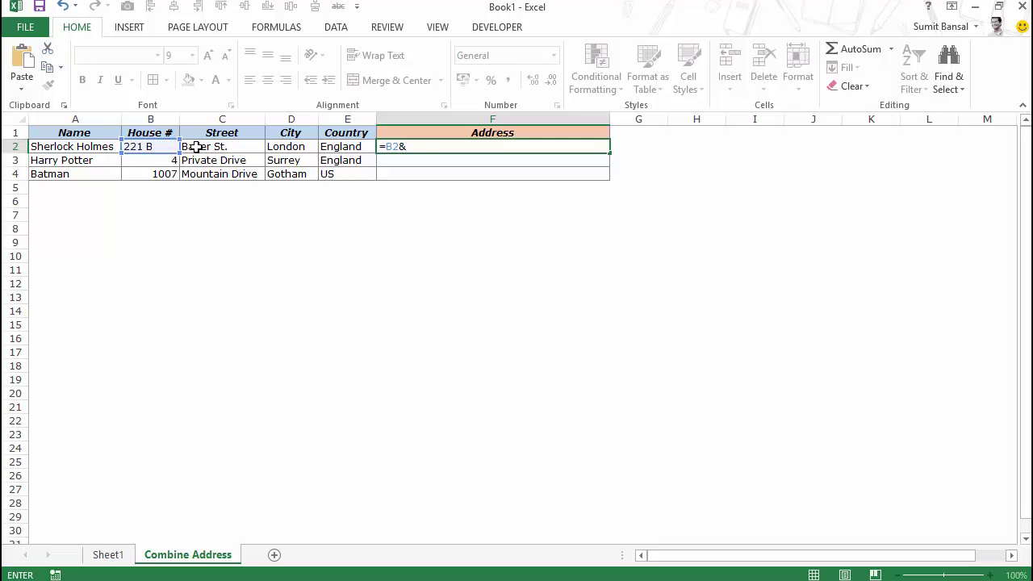
{"action": "left_click", "coordinate": [196, 146]}
{"action": "type", "text": "&"}
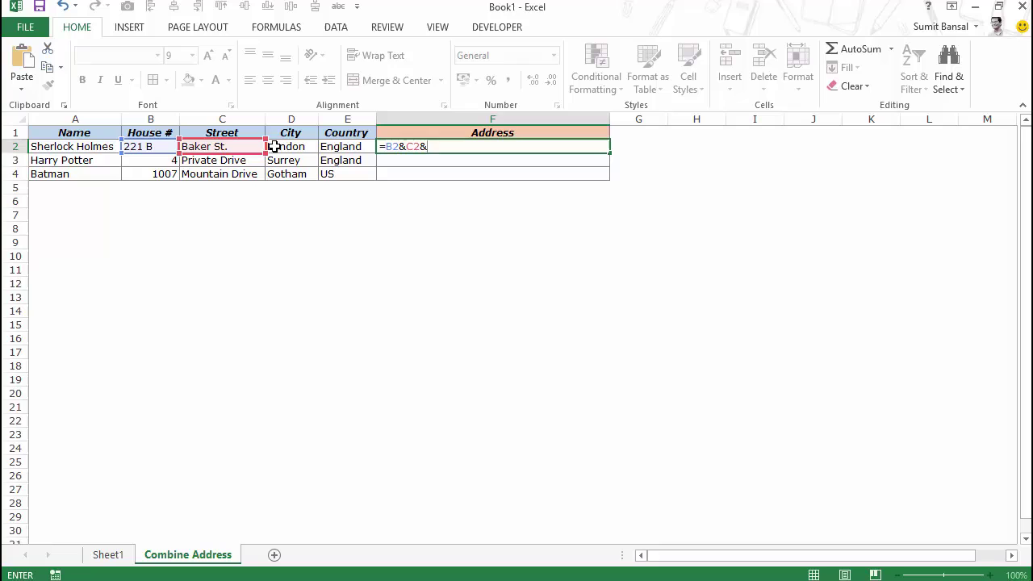
{"action": "left_click", "coordinate": [274, 147]}
{"action": "type", "text": "&"}
{"action": "left_click", "coordinate": [329, 148]}
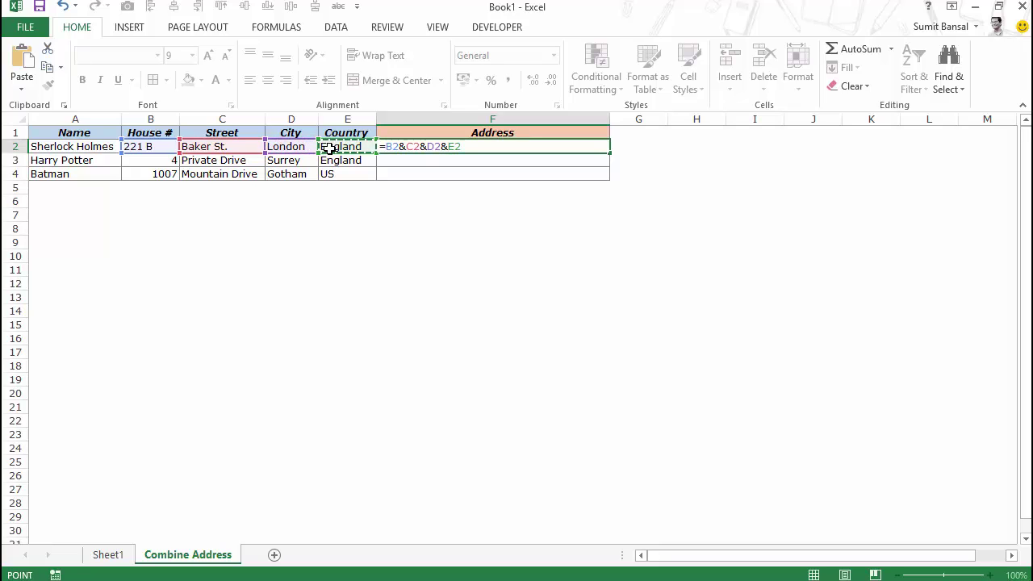
{"action": "key", "text": "Return"}
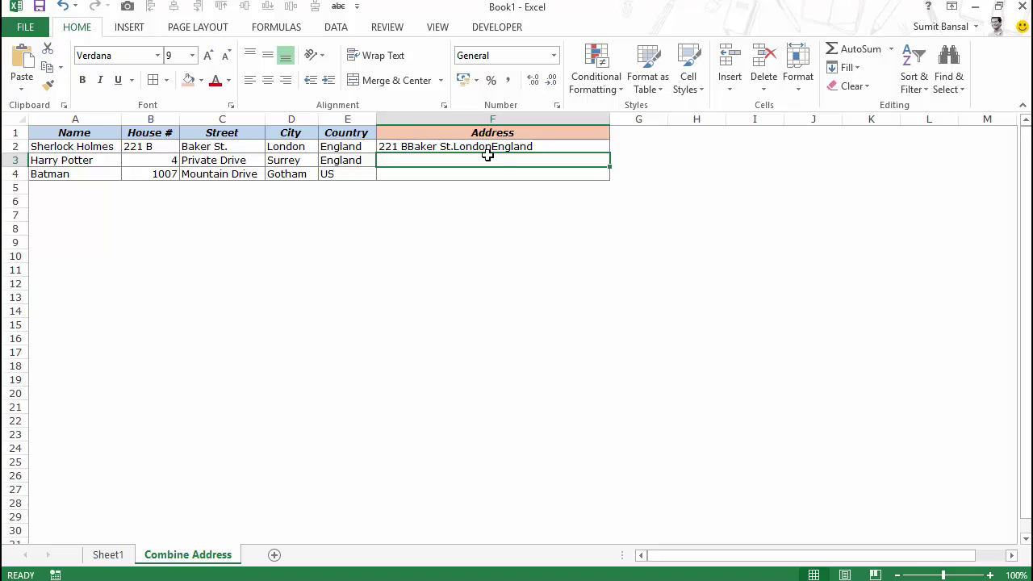
- Change F2's formula to =B2&" "&C2&" "&D2&" "&E2 for space-separated parts
{"action": "left_click", "coordinate": [385, 146]}
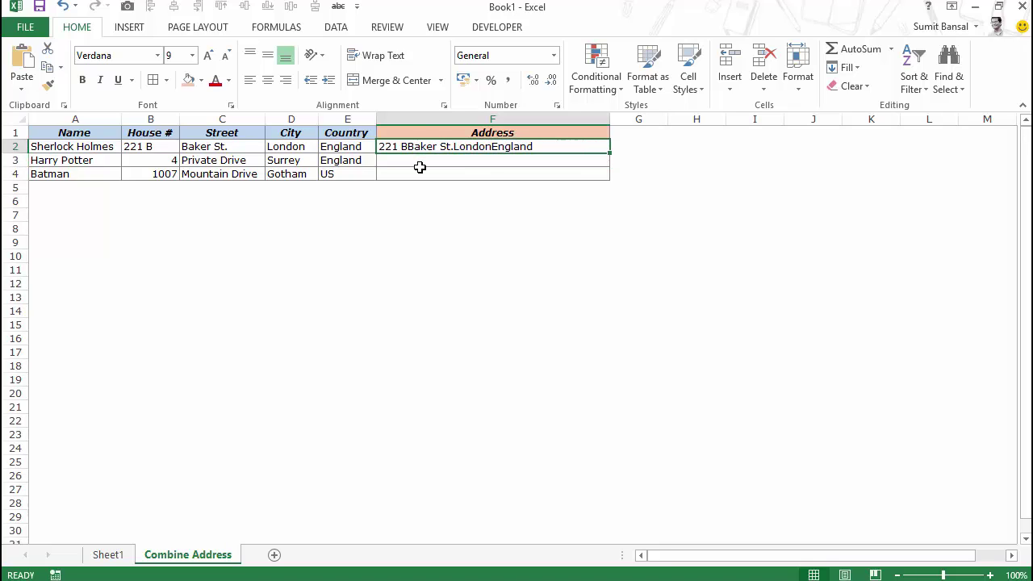
{"action": "key", "text": "F2"}
{"action": "left_click", "coordinate": [411, 146]}
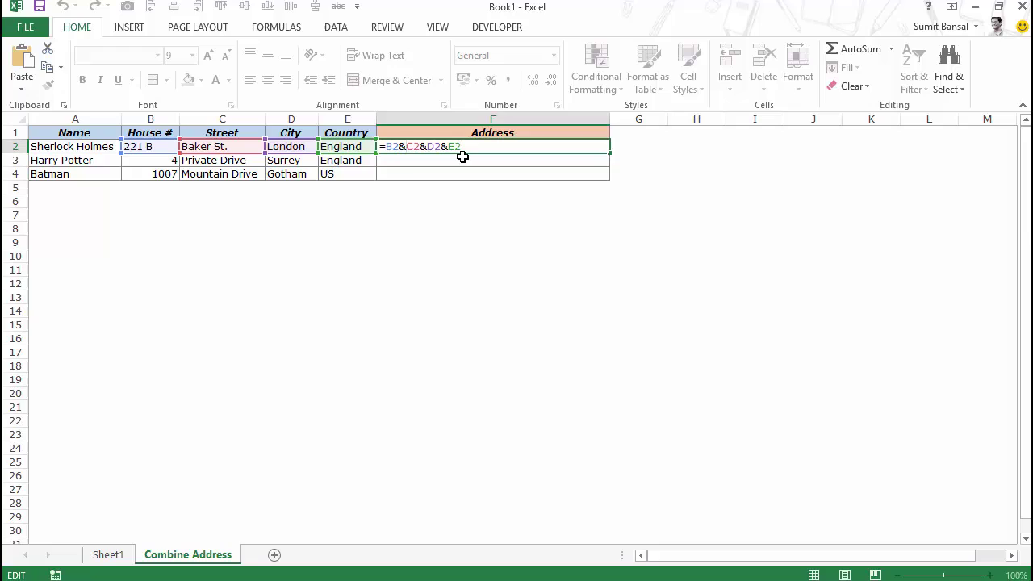
{"action": "type", "text": "\" \"&"}
{"action": "key", "text": "shift+Left"}
{"action": "key", "text": "shift+Left"}
{"action": "key", "text": "Right"}
{"action": "key", "text": "Right"}
{"action": "key", "text": "Right"}
{"action": "key", "text": "Right"}
{"action": "type", "text": "\" \"&"}
{"action": "type", "text": "\" \"&"}
{"action": "key", "text": "Return"}
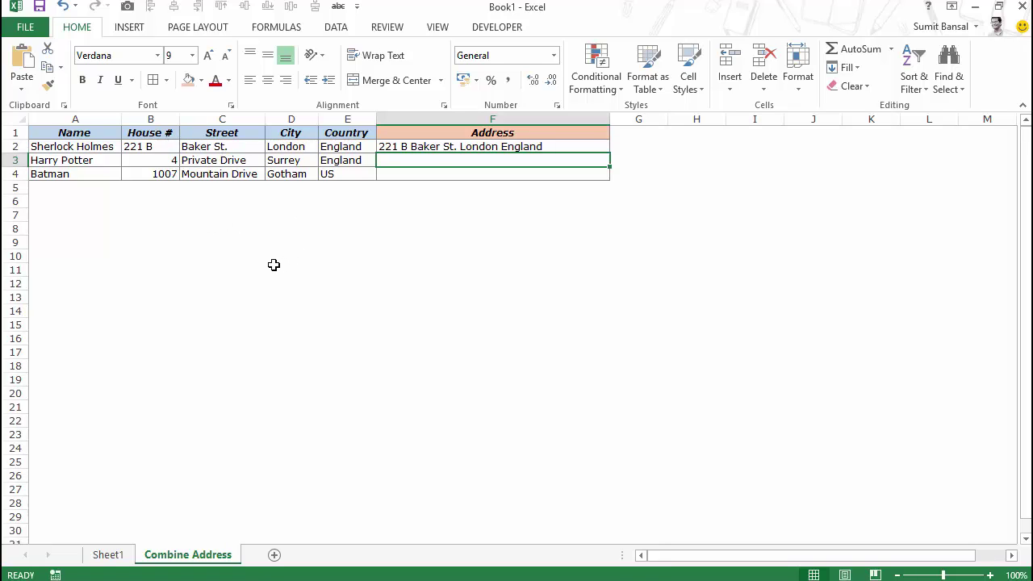
- Replace each space separator in F2's formula with CHAR(10) line breaks
{"action": "left_click", "coordinate": [416, 150]}
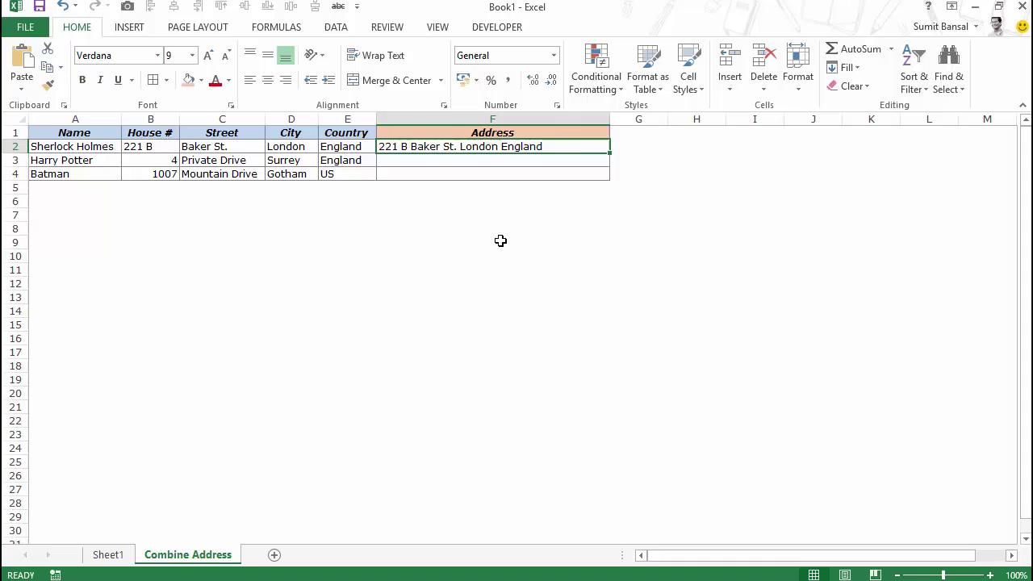
{"action": "key", "text": "F2"}
{"action": "key", "text": "Left"}
{"action": "key", "text": "Left"}
{"action": "key", "text": "Left"}
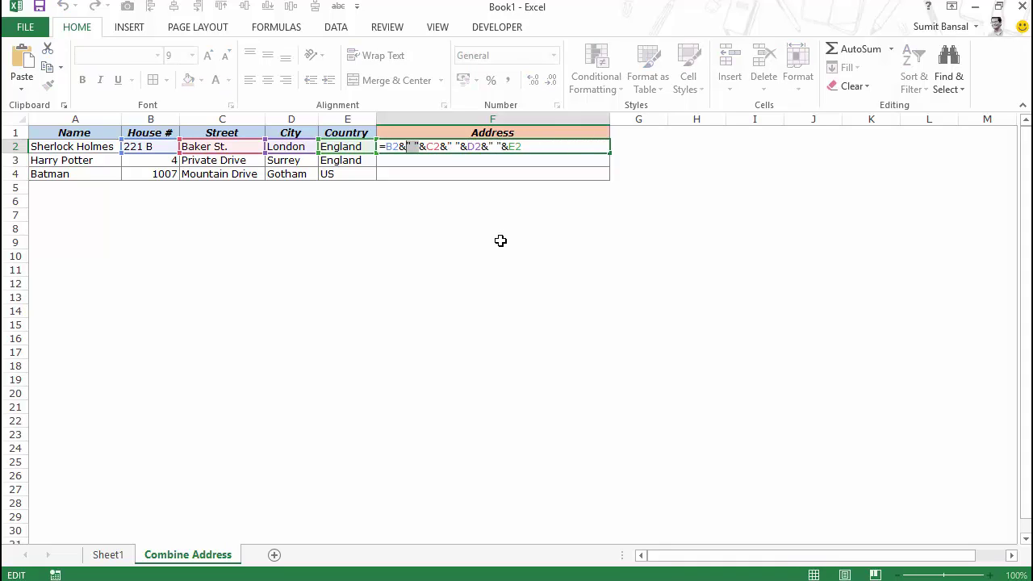
{"action": "type", "text": "char"}
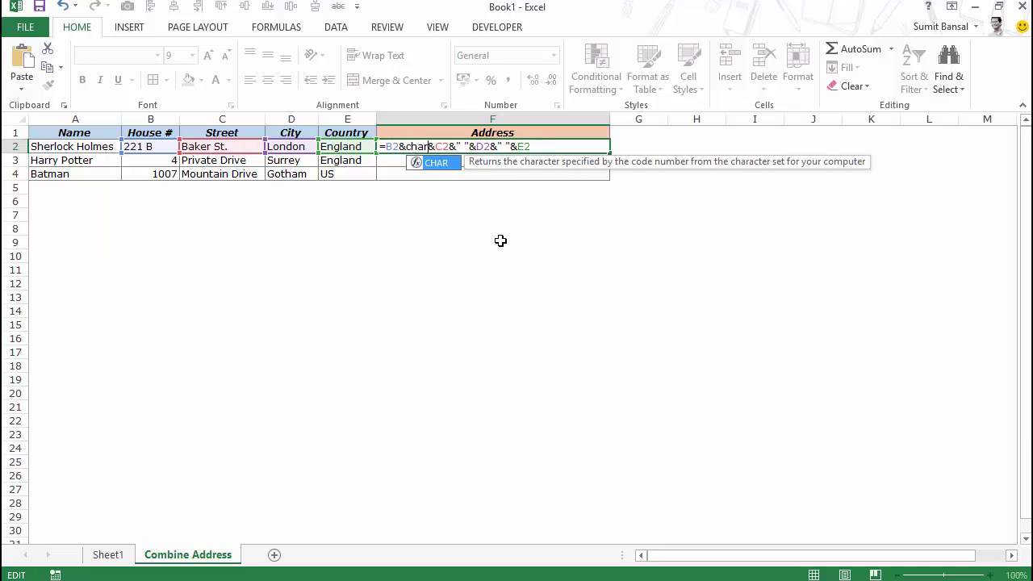
{"action": "type", "text": "(10)"}
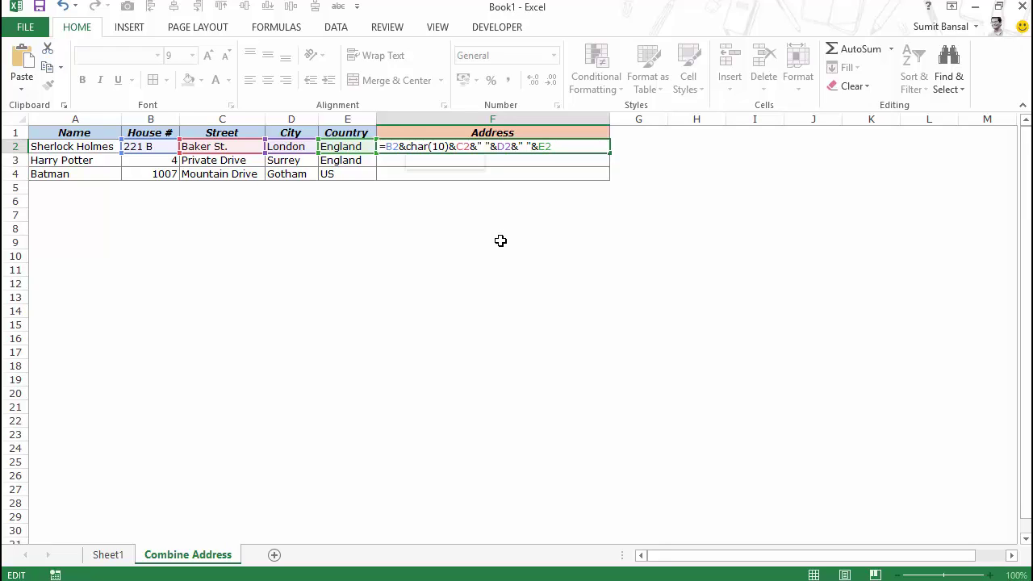
{"action": "key", "text": "shift+Left"}
{"action": "key", "text": "shift+Left"}
{"action": "key", "text": "shift+Left"}
{"action": "key", "text": "shift+Left"}
{"action": "key", "text": "shift+Left"}
{"action": "key", "text": "shift+Left"}
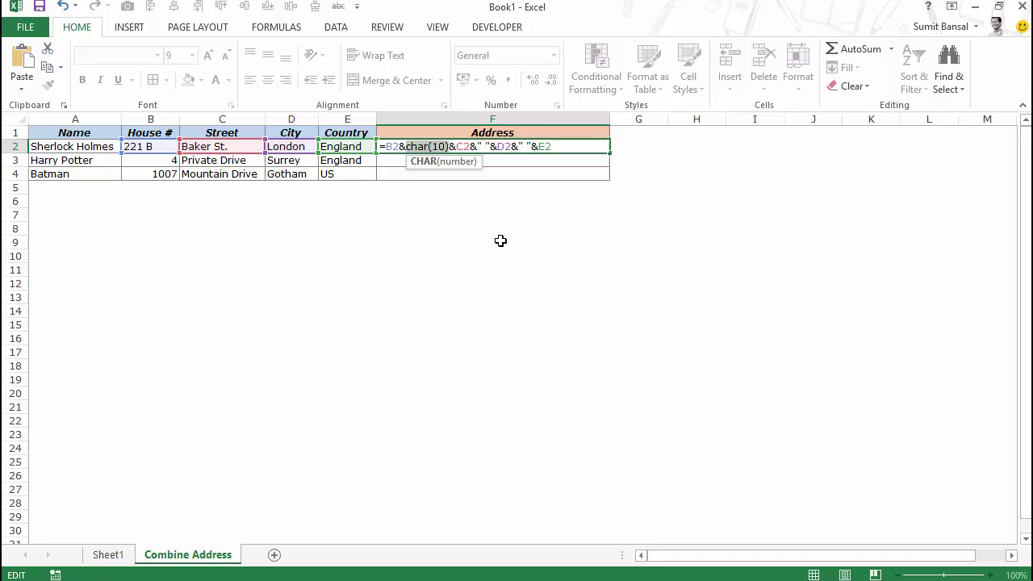
{"action": "key", "text": "Right"}
{"action": "key", "text": "Right"}
{"action": "key", "text": "Right"}
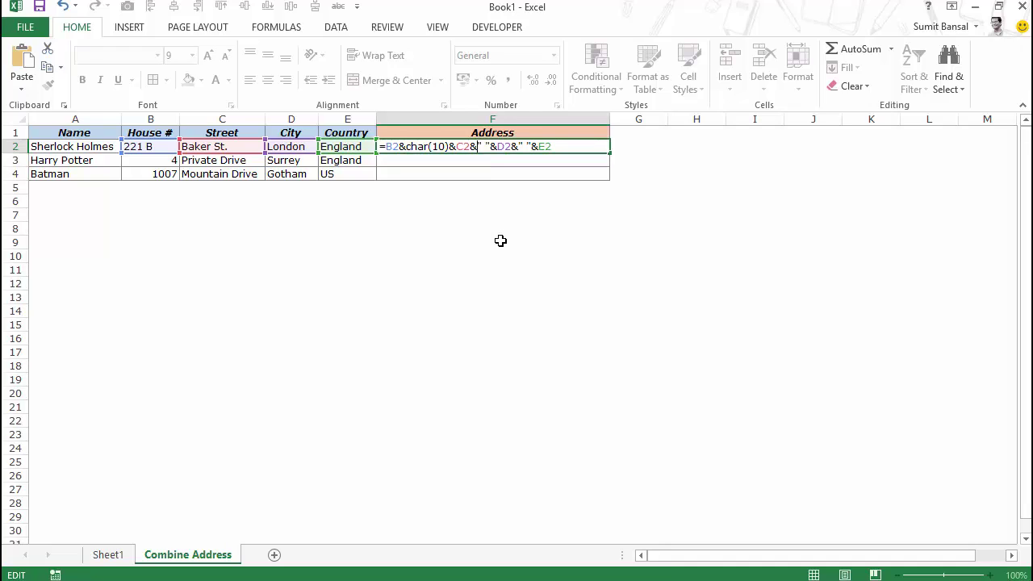
{"action": "key", "text": "ctrl+v"}
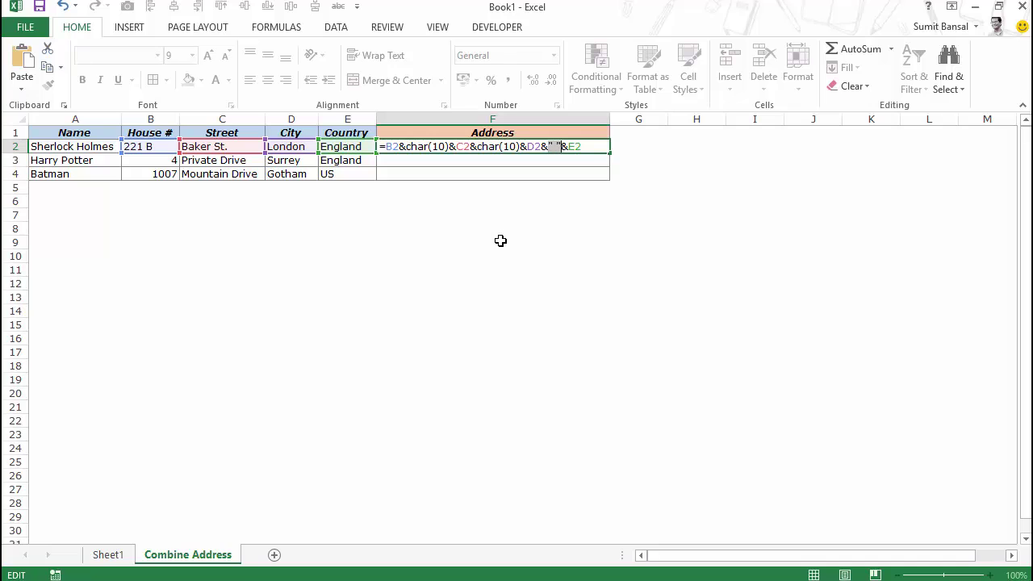
{"action": "key", "text": "ctrl+v"}
{"action": "key", "text": "ctrl+Return"}
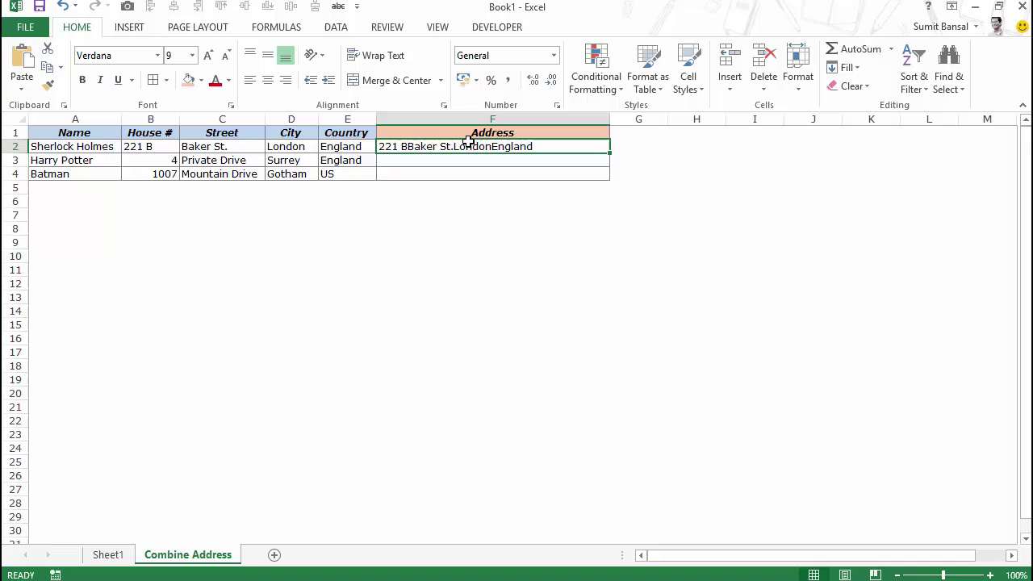
- Apply Wrap Text to F2 and enlarge row 2 so the address stacks on four lines
{"action": "left_click", "coordinate": [382, 56]}
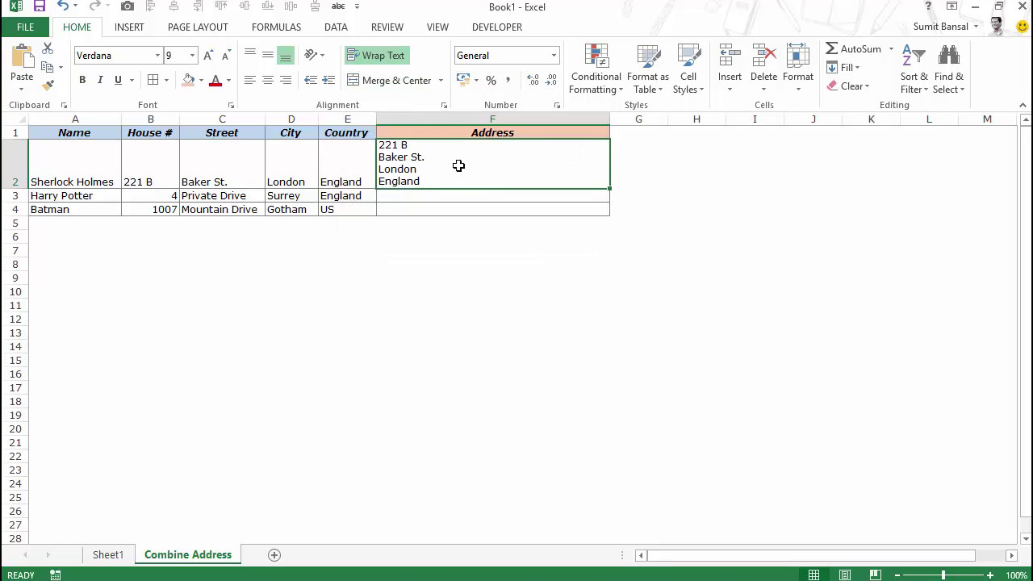
{"action": "left_click", "coordinate": [410, 58]}
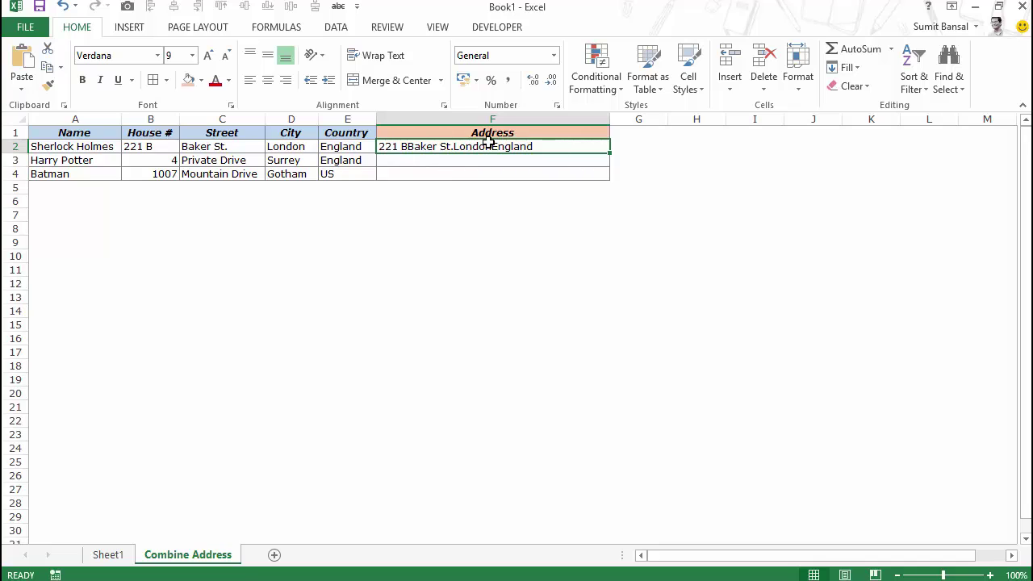
{"action": "left_click_drag", "start_coordinate": [15, 153], "coordinate": [14, 184]}
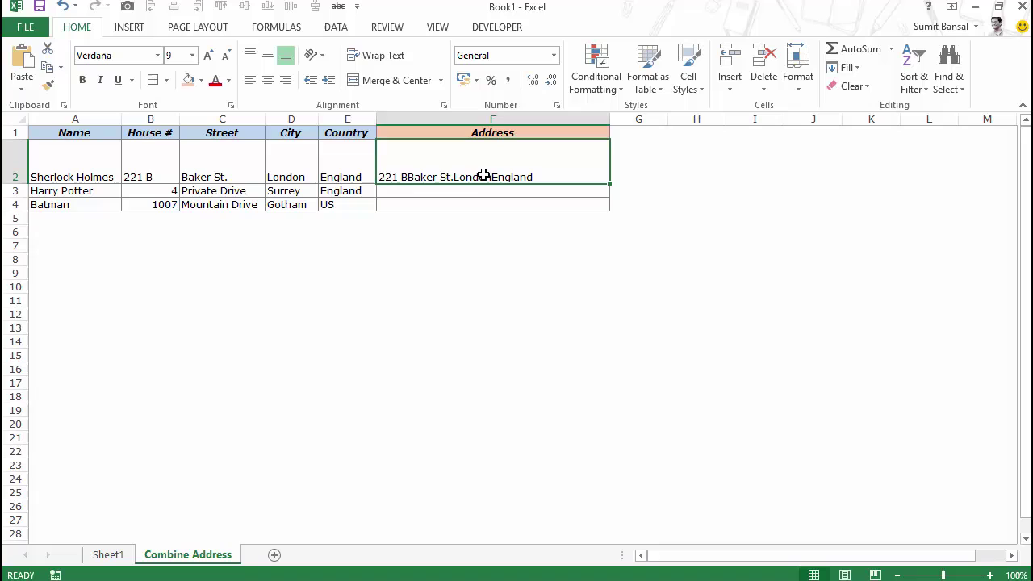
{"action": "left_click", "coordinate": [386, 58]}
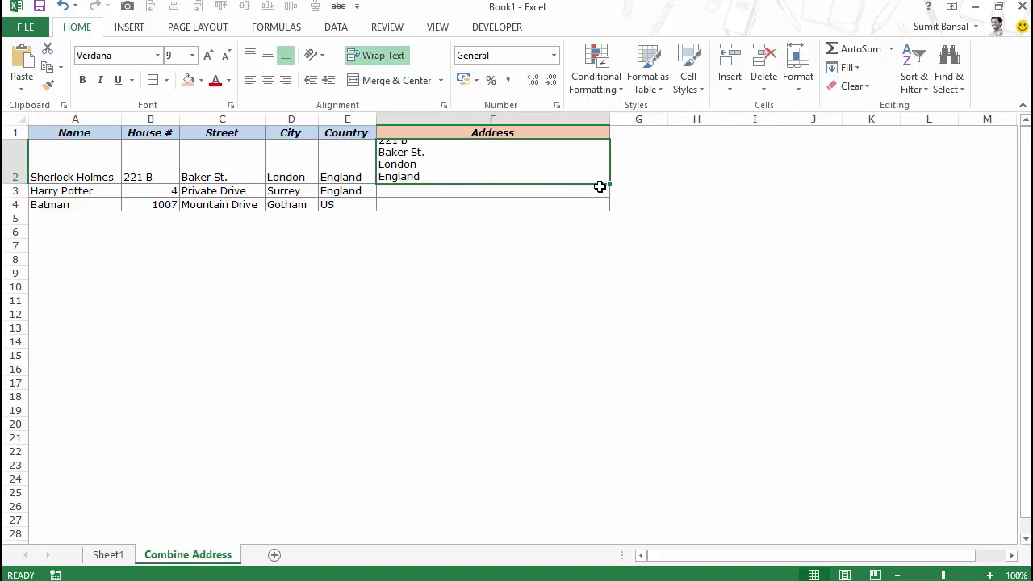
- Fill F2's line-break address formula down through F4 for the other two people
{"action": "left_click_drag", "start_coordinate": [609, 184], "coordinate": [609, 185]}
{"action": "left_click_drag", "start_coordinate": [608, 210], "coordinate": [609, 210]}
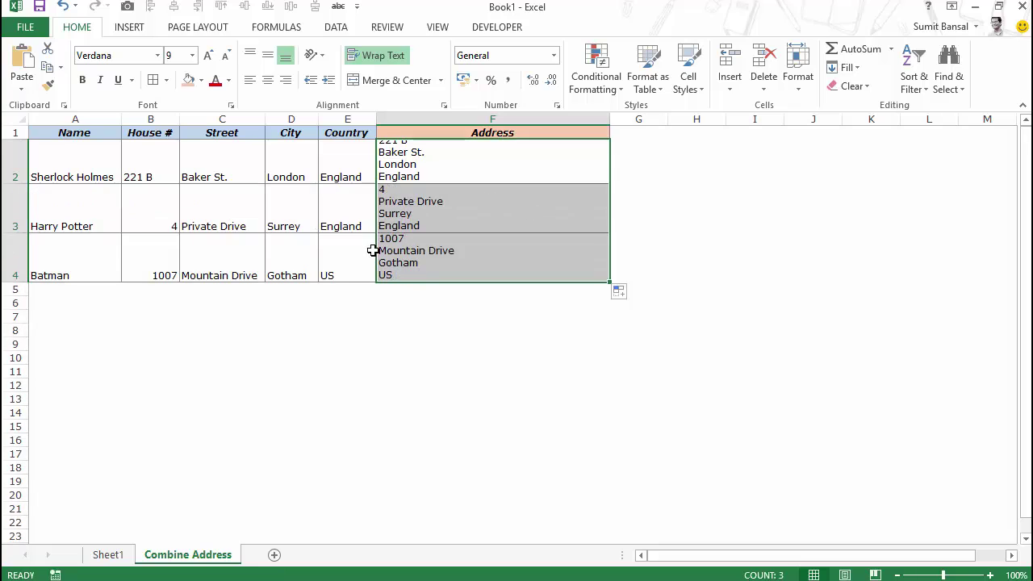